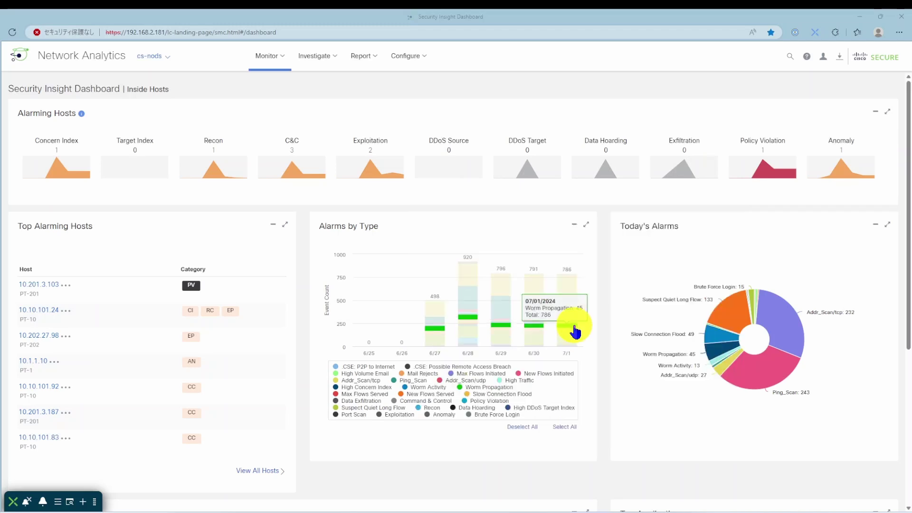
Step: Open the 07/01/2024 Worm Propagation alarms from the Alarms by Type chart and look through the whole list
left_click(574, 326)
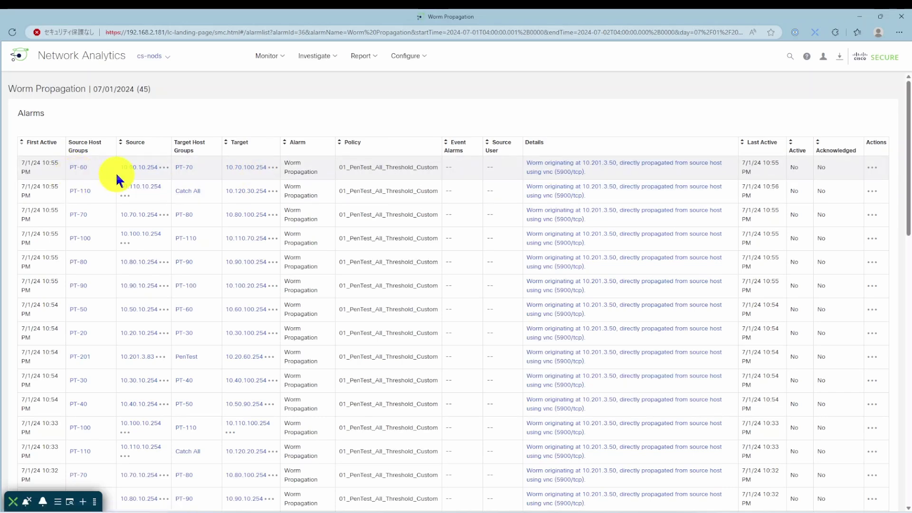
scroll(117, 177, "down", 3)
scroll(115, 172, "down", 2)
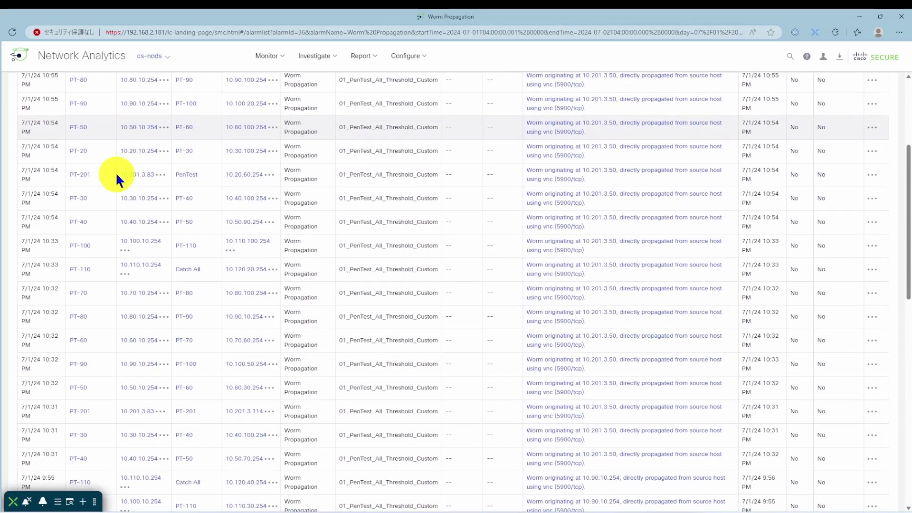
scroll(116, 178, "down", 3)
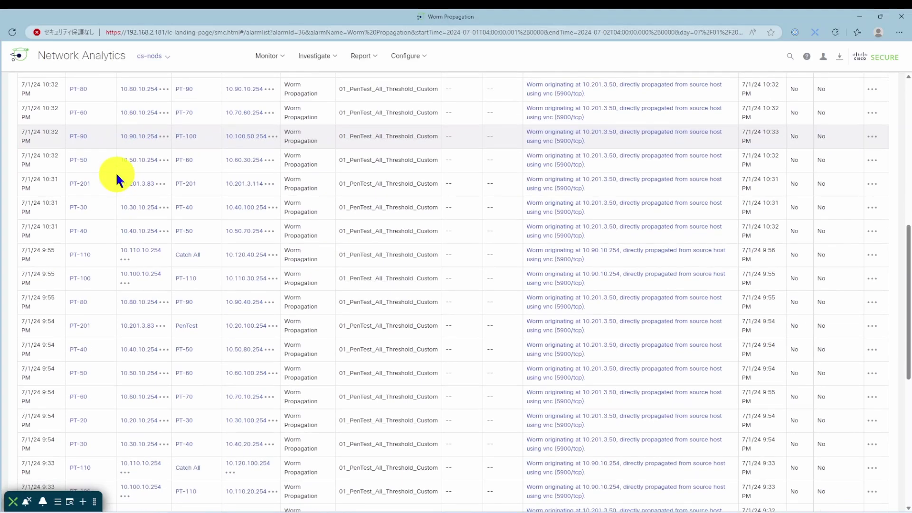
scroll(116, 178, "down", 3)
scroll(116, 178, "down", 4)
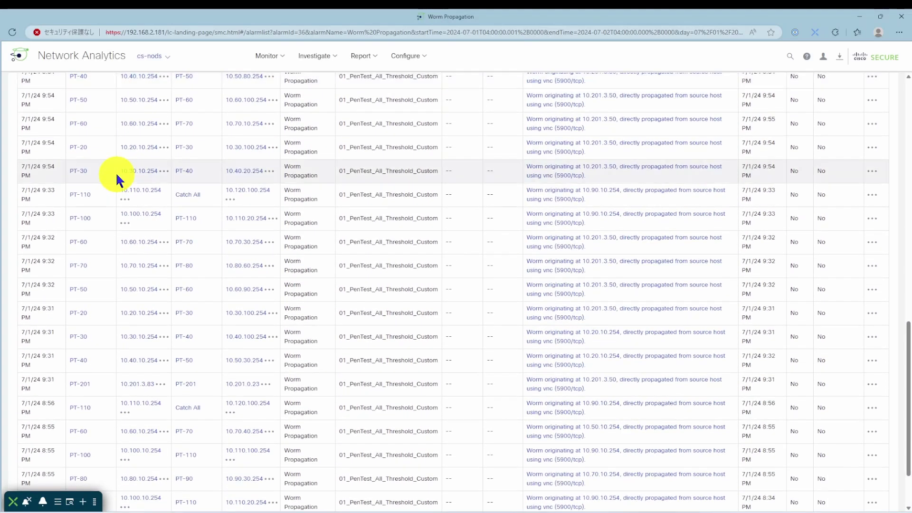
scroll(116, 178, "up", 10)
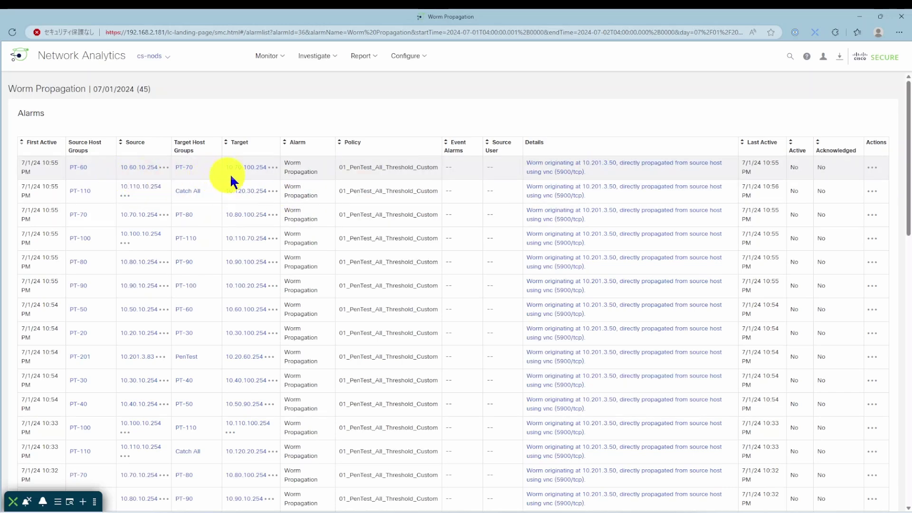
Step: Examine the sources, targets and details of the Worm Propagation alarms throughout the list
scroll(256, 176, "down", 3)
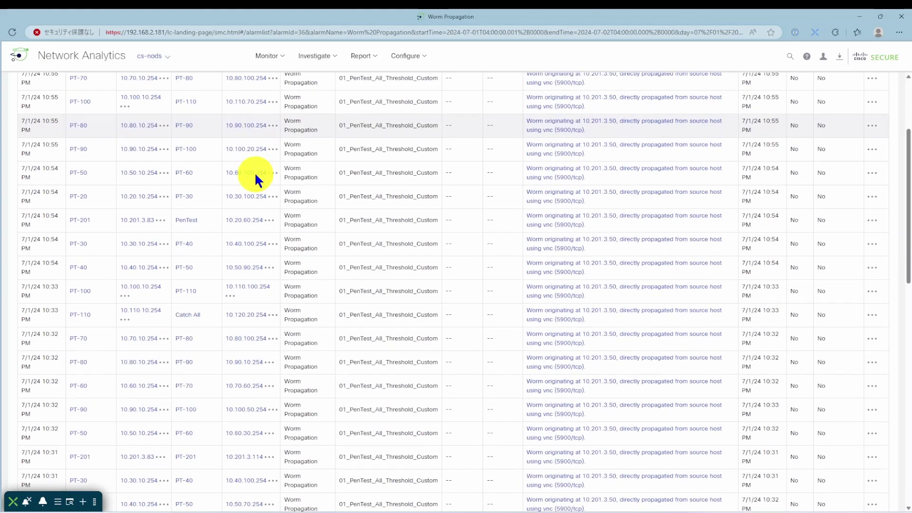
key("alt+Left")
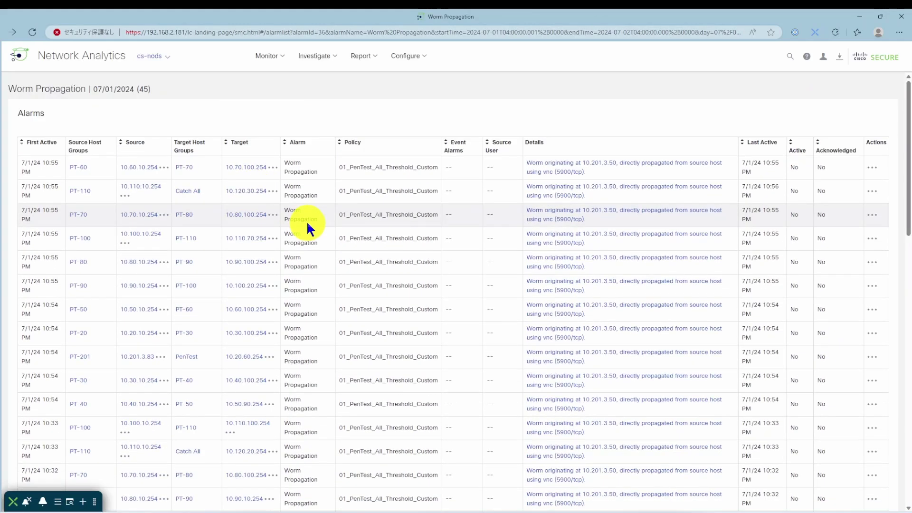
scroll(306, 221, "down", 3)
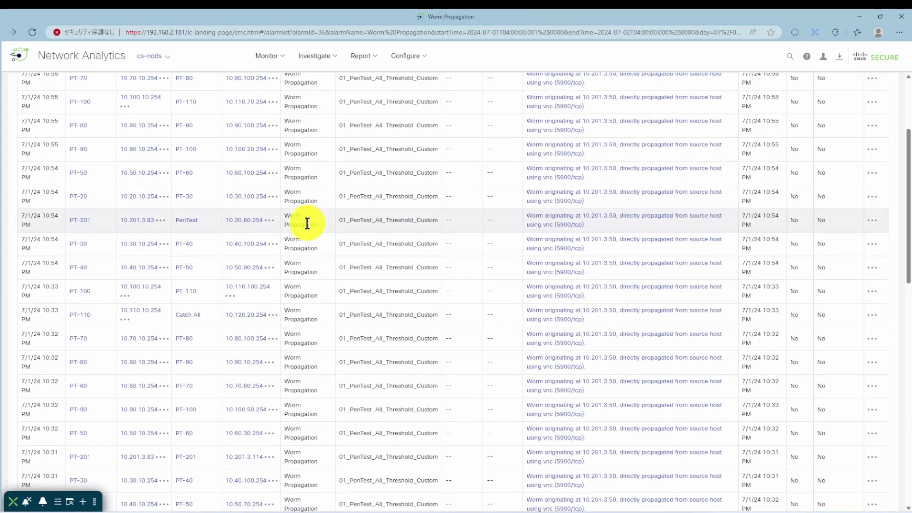
scroll(307, 224, "down", 3)
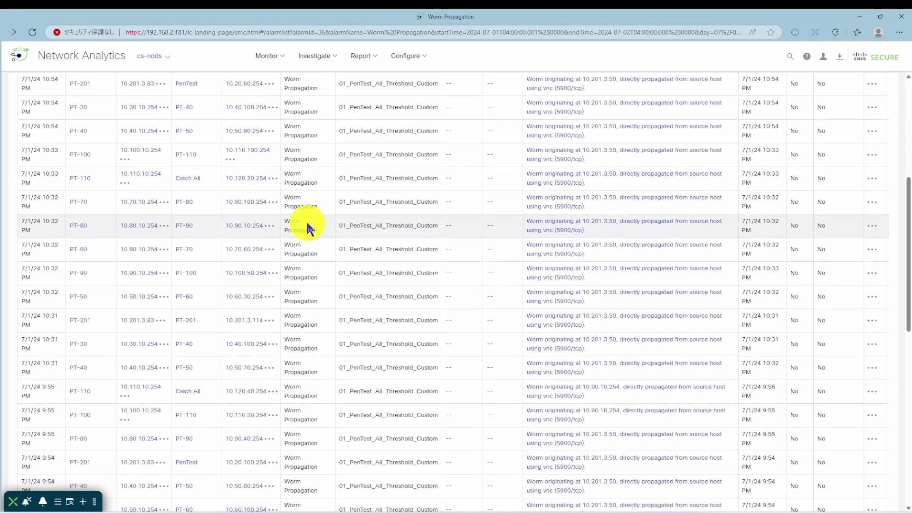
scroll(307, 225, "down", 6)
scroll(306, 221, "down", 1)
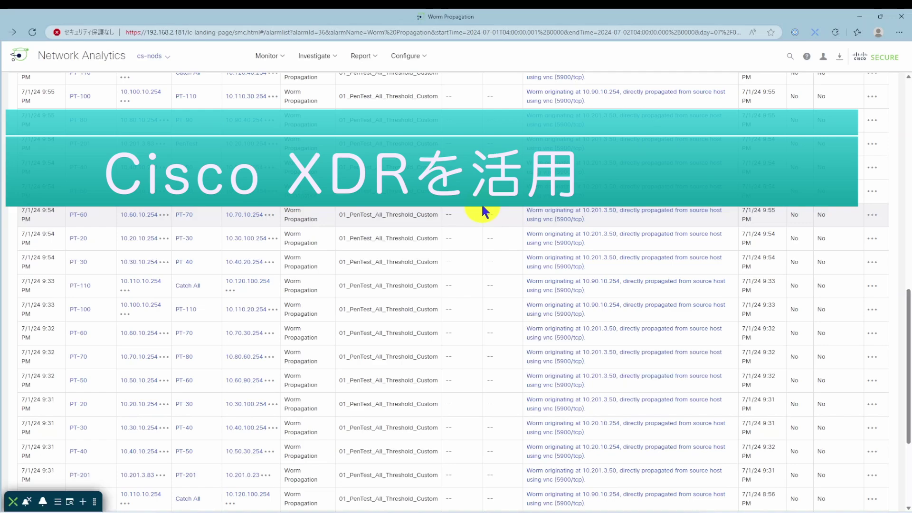
scroll(482, 207, "up", 10)
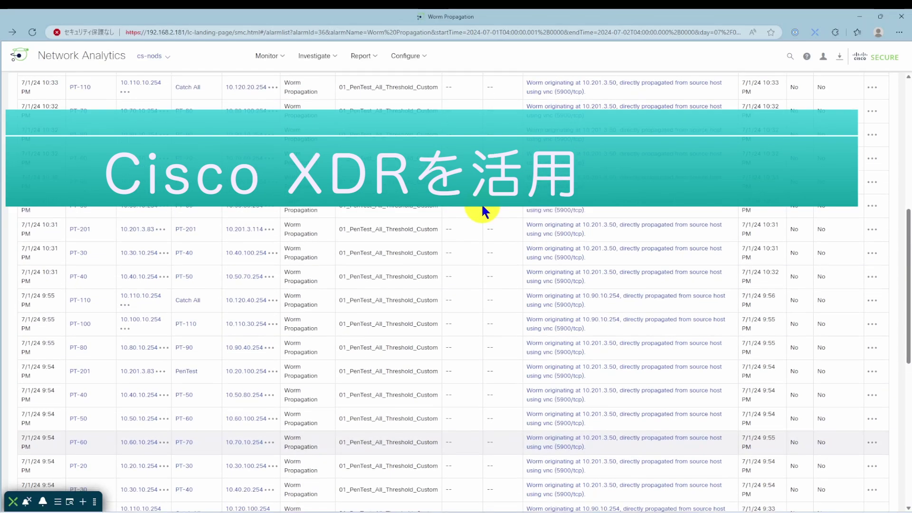
scroll(481, 204, "up", 2)
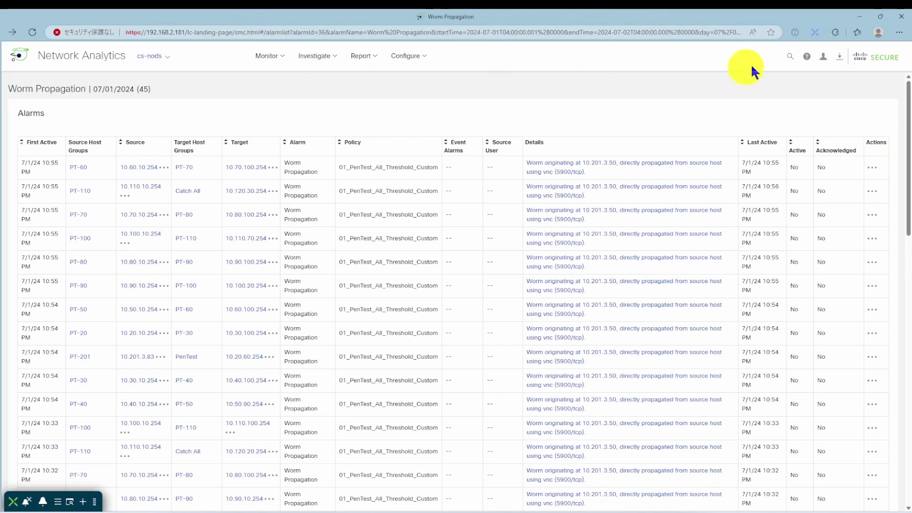
Step: Open the Cisco XDR ribbon extension and extract the observables found on the Worm Propagation alarm page
left_click(811, 31)
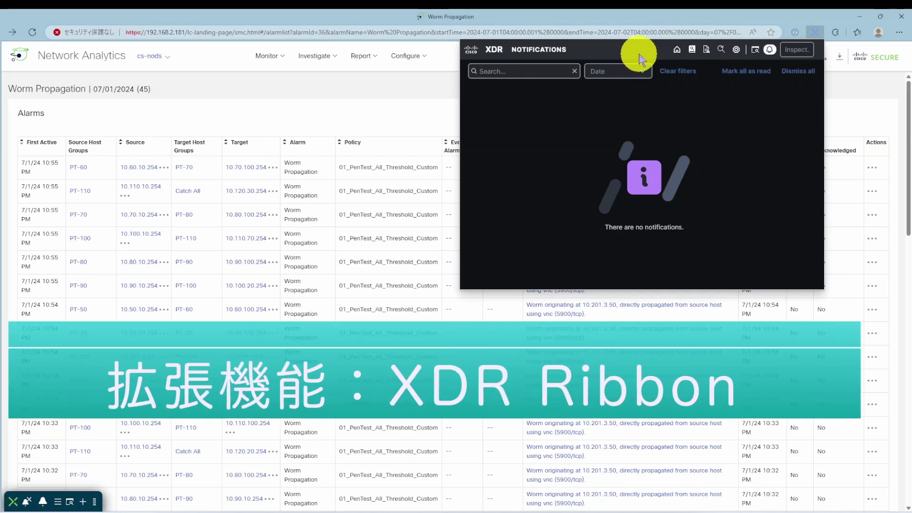
left_click(754, 57)
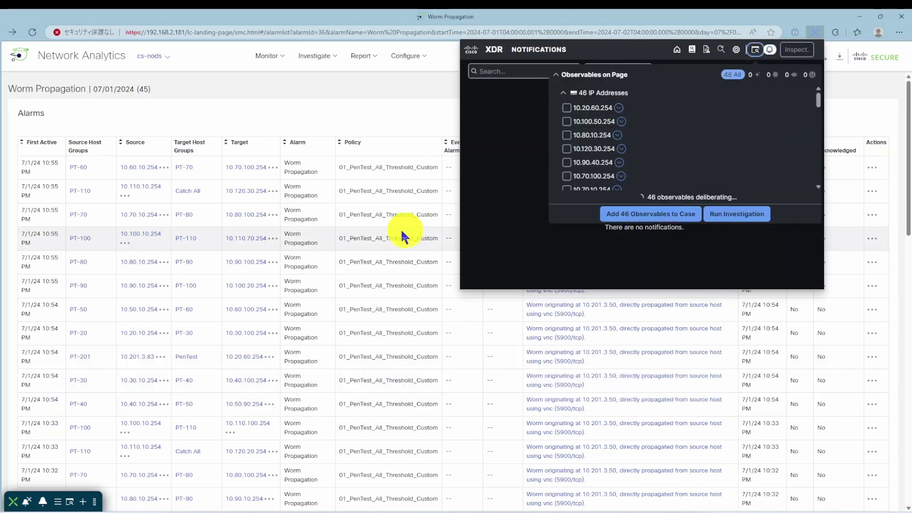
scroll(388, 235, "down", 6)
scroll(389, 237, "down", 4)
scroll(389, 232, "down", 3)
scroll(389, 236, "down", 2)
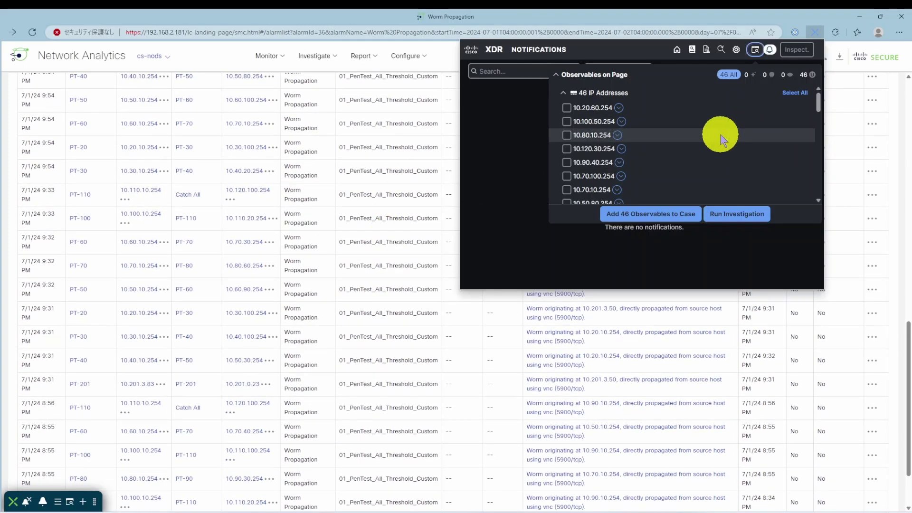
Step: Look through the extracted IP addresses and run an XDR investigation on all observables from the page
scroll(721, 140, "down", 10)
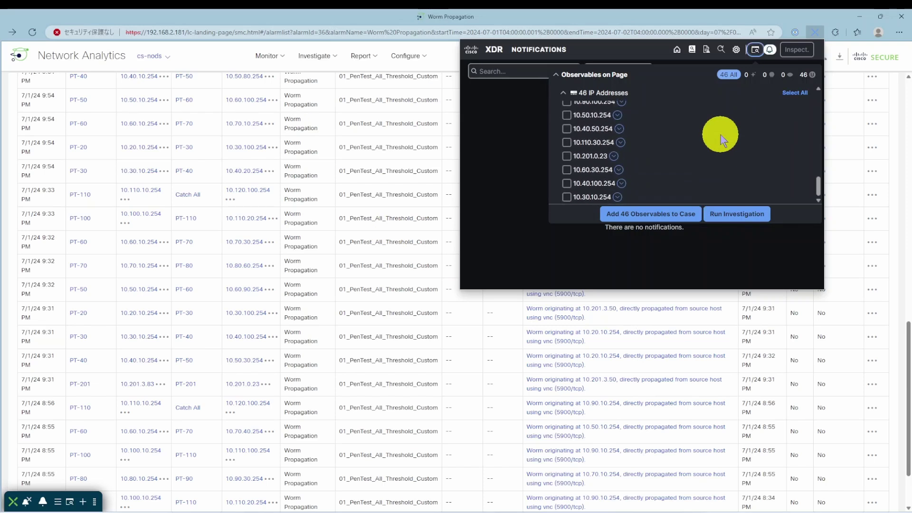
scroll(721, 140, "up", 3)
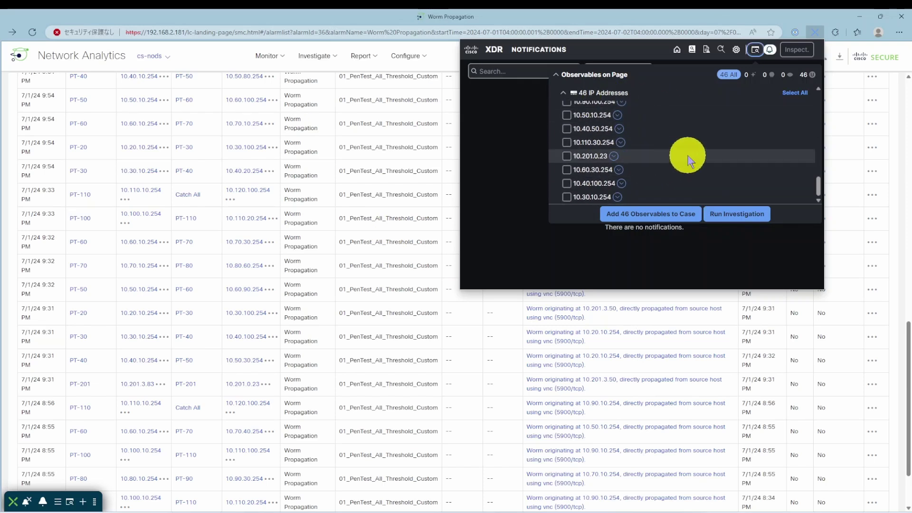
scroll(690, 162, "up", 3)
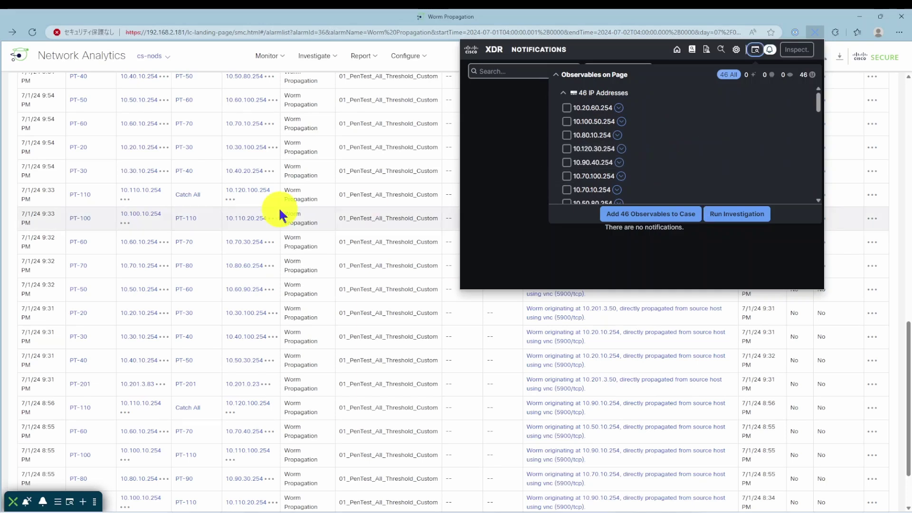
scroll(280, 209, "up", 3)
scroll(281, 212, "up", 5)
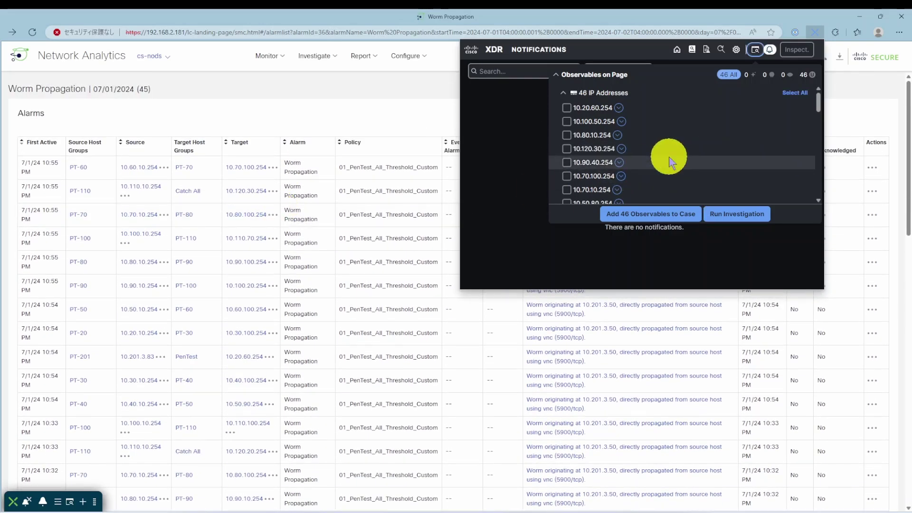
scroll(671, 162, "down", 10)
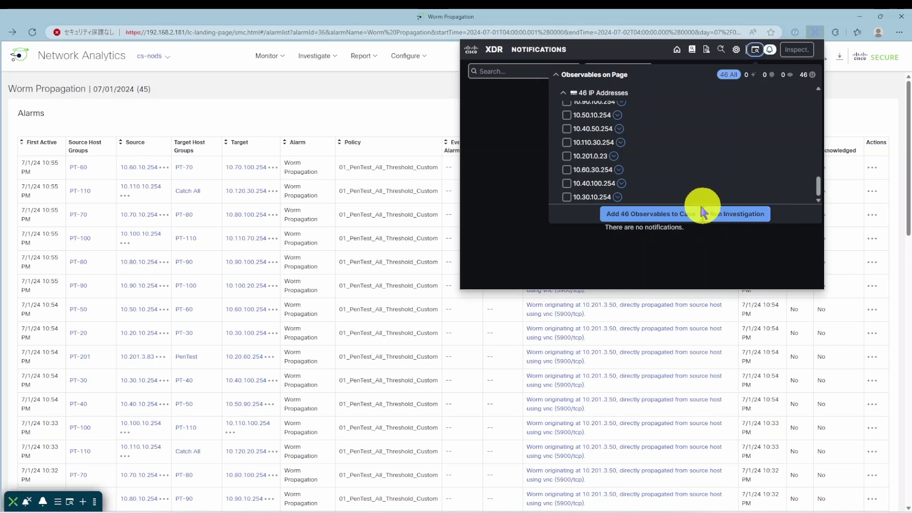
scroll(672, 187, "up", 10)
scroll(727, 178, "down", 8)
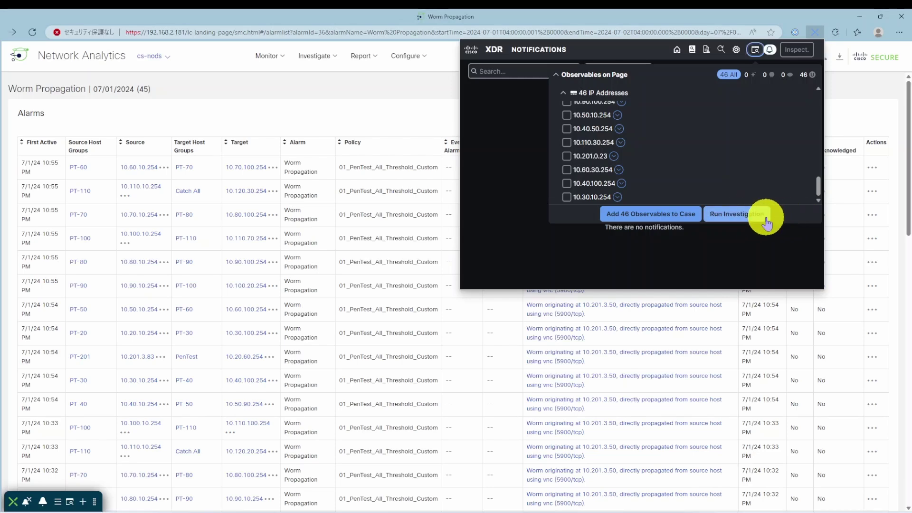
left_click(767, 219)
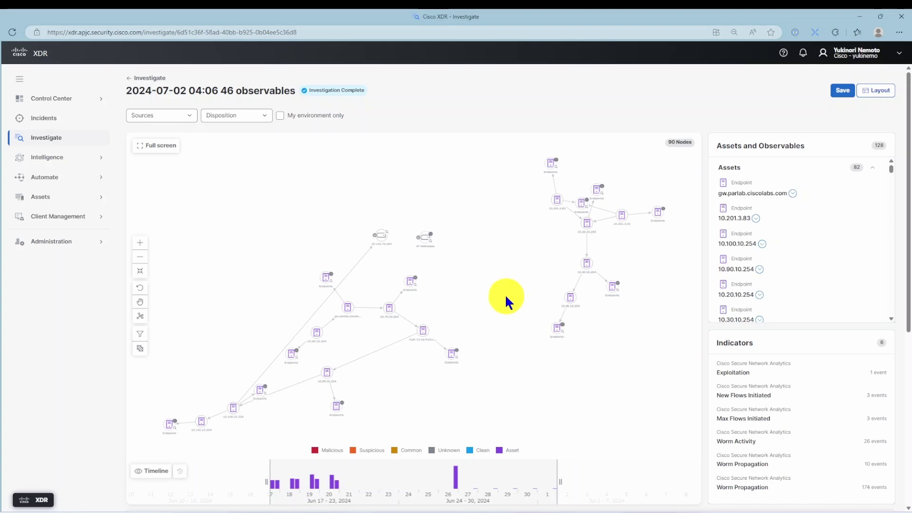
Step: Try the Organic, Lens and Structural layouts on the investigation graph
left_click_drag(225, 324, 236, 309)
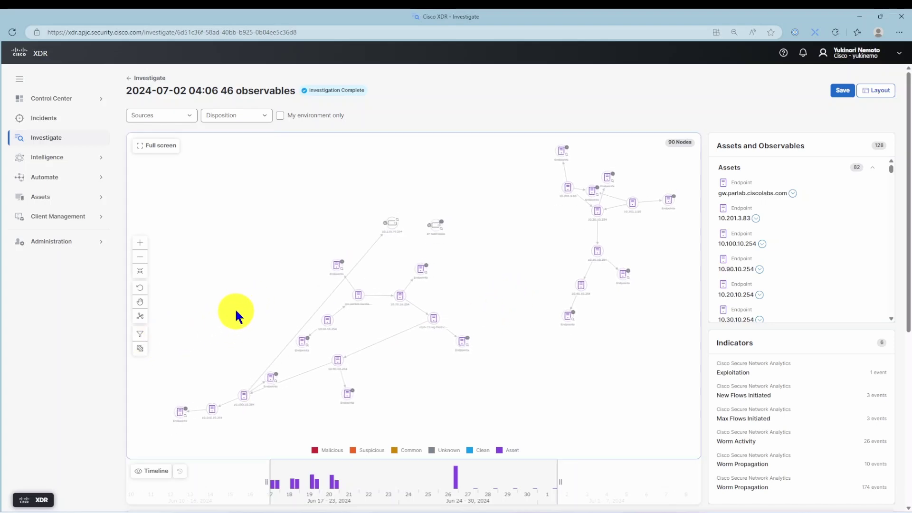
left_click(138, 324)
left_click(169, 315)
left_click(141, 322)
left_click(167, 325)
left_click(139, 323)
left_click(161, 339)
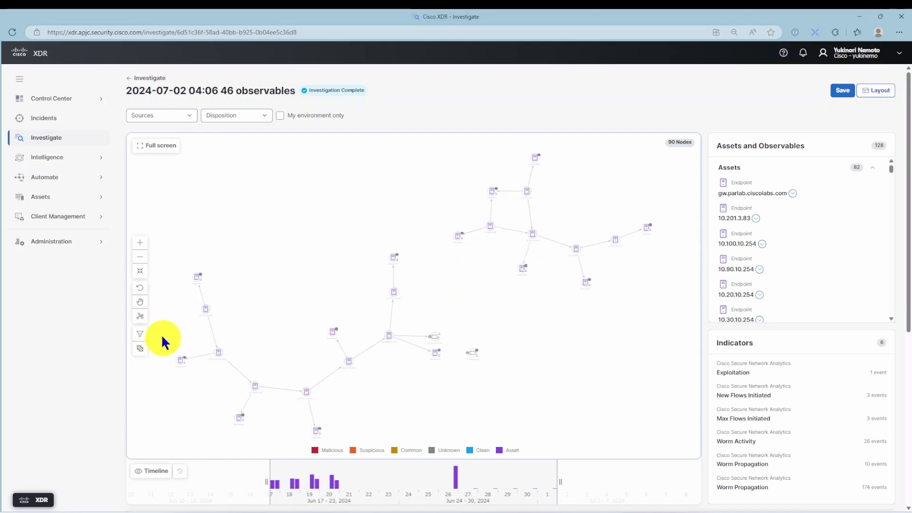
Step: Arrange the investigation graph in the Sequential layout
left_click(139, 317)
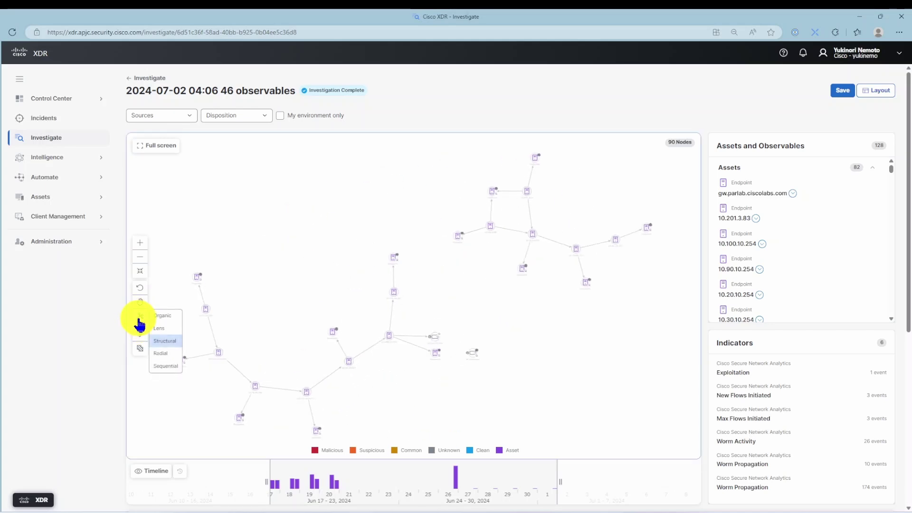
left_click(170, 374)
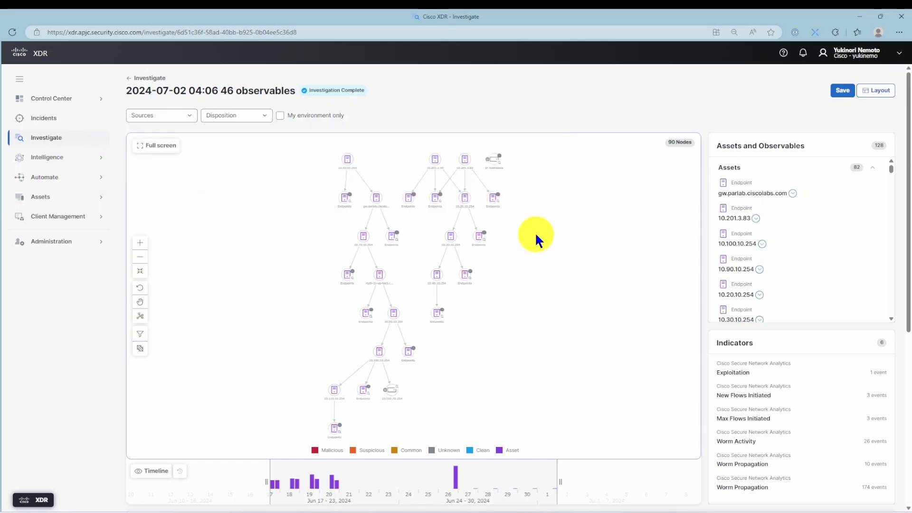
Step: Examine the propagation tree from its source hosts down through the lower-level endpoints
scroll(426, 265, "up", 5)
left_click_drag(410, 203, 460, 383)
mouse_move(397, 203)
left_mouse_down()
mouse_move(437, 295)
mouse_move(419, 271)
mouse_move(390, 268)
left_mouse_up()
scroll(389, 265, "down", 3)
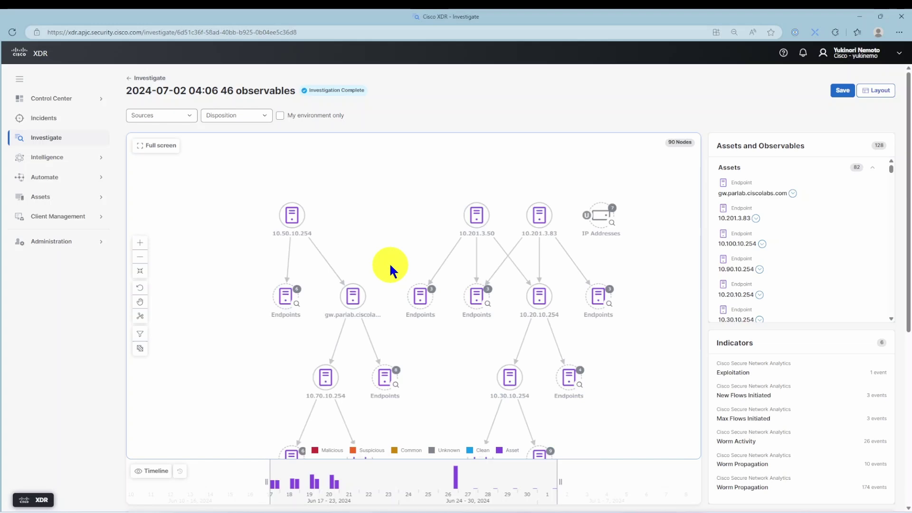
left_click_drag(444, 380, 440, 301)
left_click_drag(434, 369, 429, 309)
mouse_move(469, 378)
left_mouse_down()
mouse_move(492, 322)
mouse_move(491, 302)
left_mouse_up()
left_click_drag(475, 357, 478, 309)
scroll(477, 310, "down", 5)
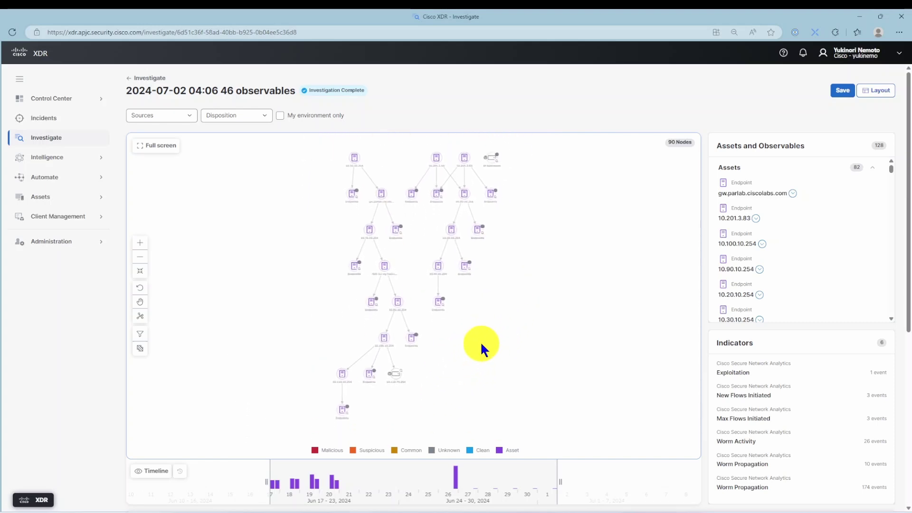
Step: Narrow the investigation timeline to Jun 16–17, 2024 to isolate the earliest activity in the graph
scroll(383, 477, "down", 3)
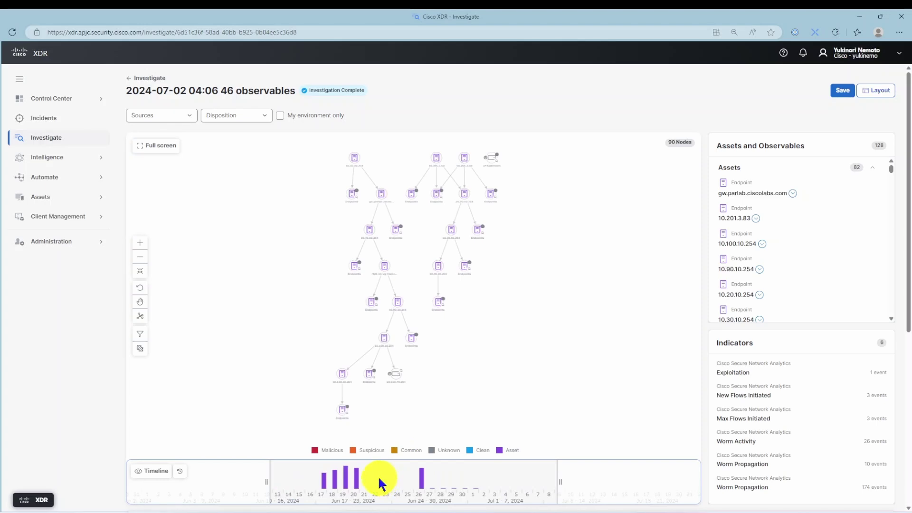
scroll(383, 477, "up", 3)
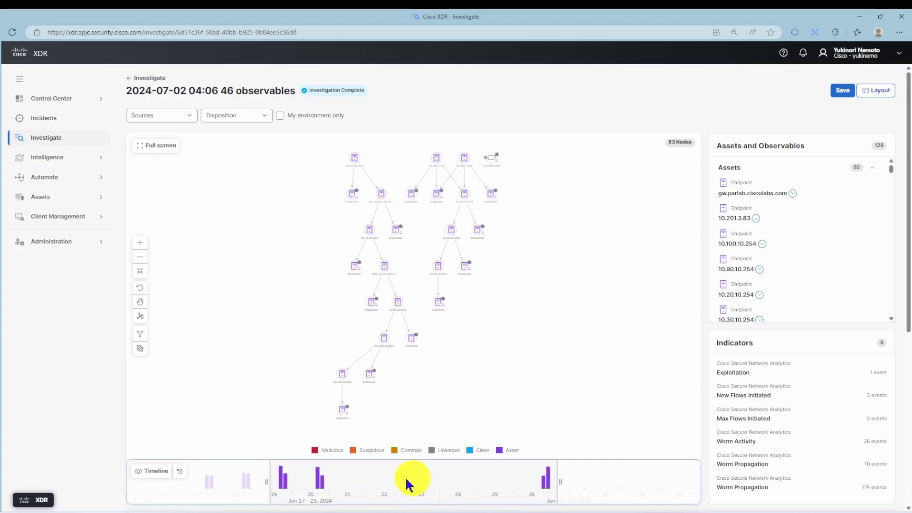
left_click_drag(376, 480, 632, 464)
left_click_drag(407, 482, 494, 478)
scroll(494, 479, "up", 5)
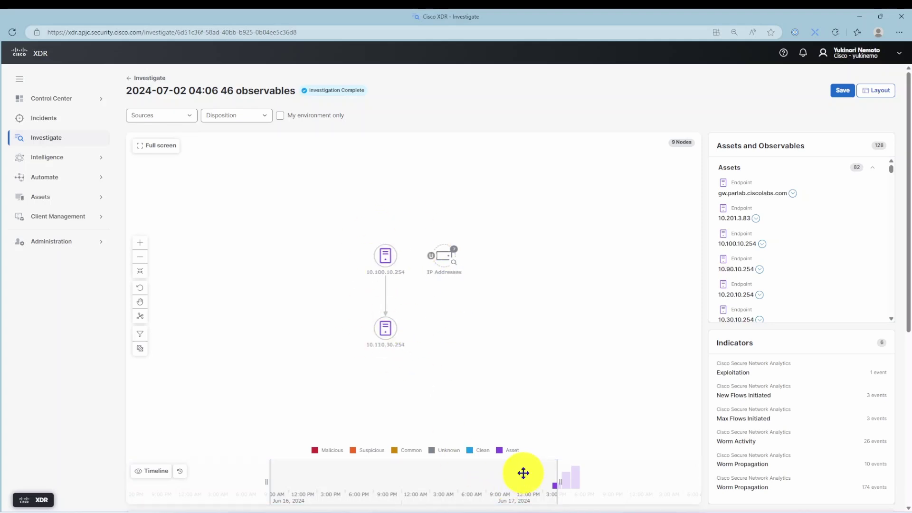
Step: Step the timeline through the Jun 17, 2024 activity and narrow it to the afternoon, about 2:45 PM to 4:45 PM
left_click_drag(523, 473, 494, 473)
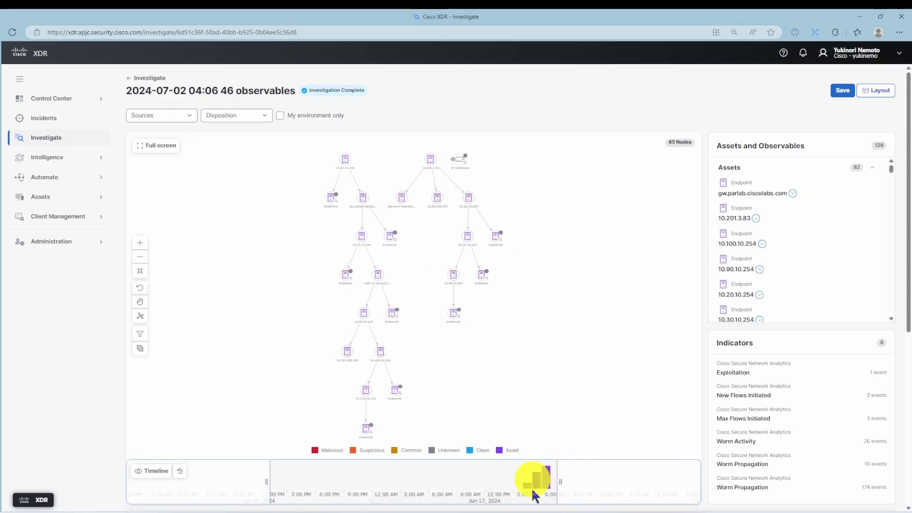
scroll(511, 479, "up", 3)
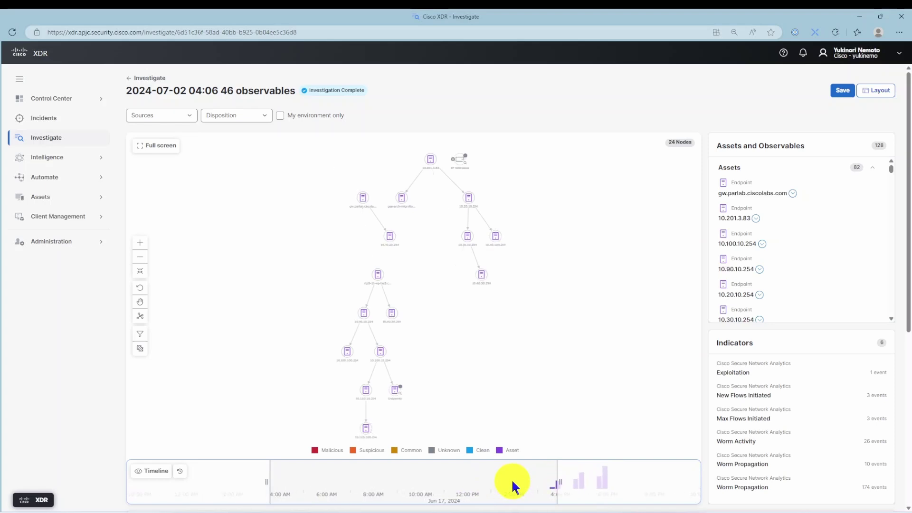
scroll(499, 479, "up", 3)
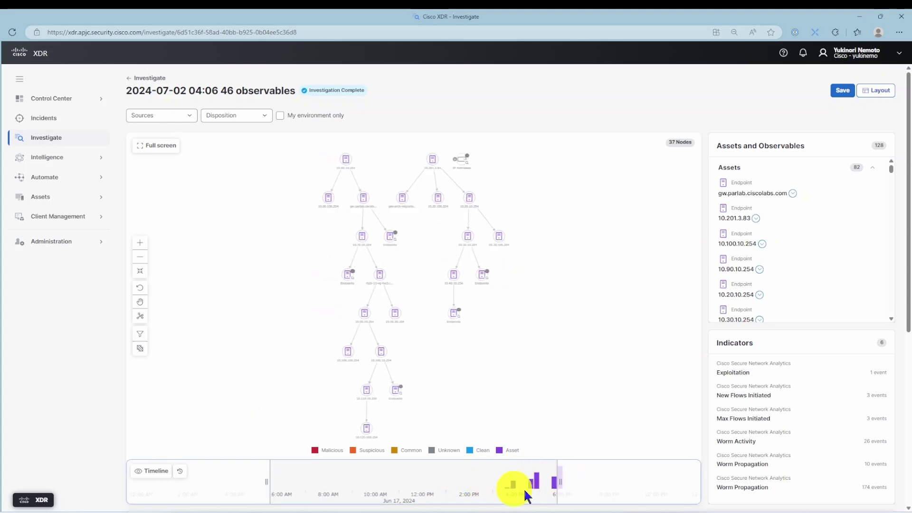
scroll(499, 479, "up", 3)
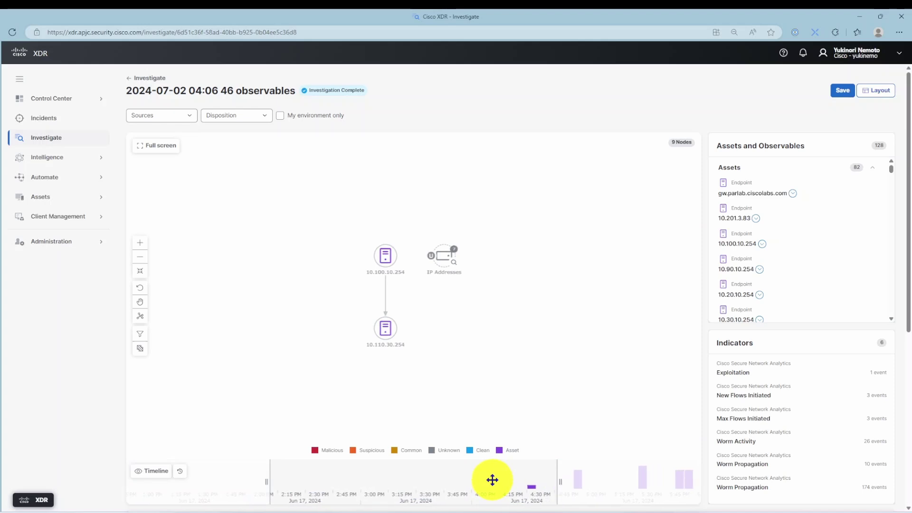
left_click_drag(493, 479, 470, 480)
scroll(469, 480, "up", 3)
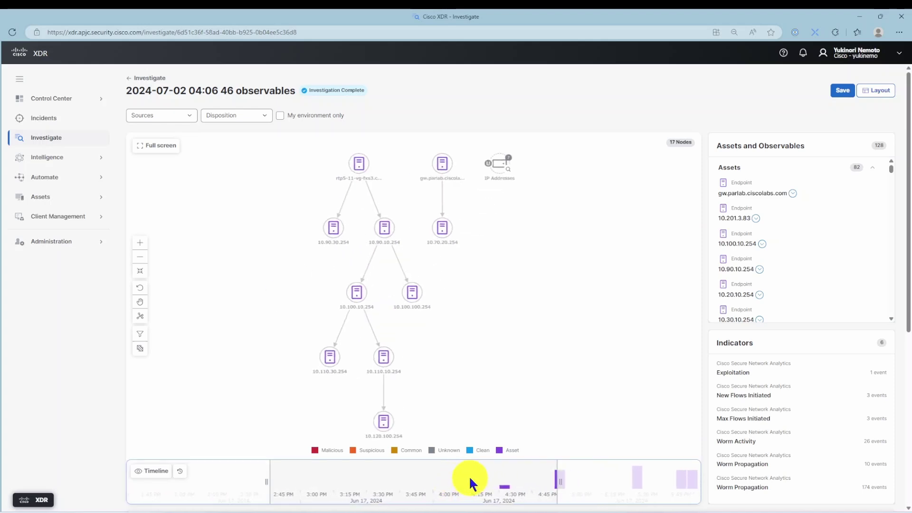
Step: Follow the spread forward by moving and widening the timeline window over Jun 19–20, 2024, and check a bar's observables
scroll(470, 483, "right", 3)
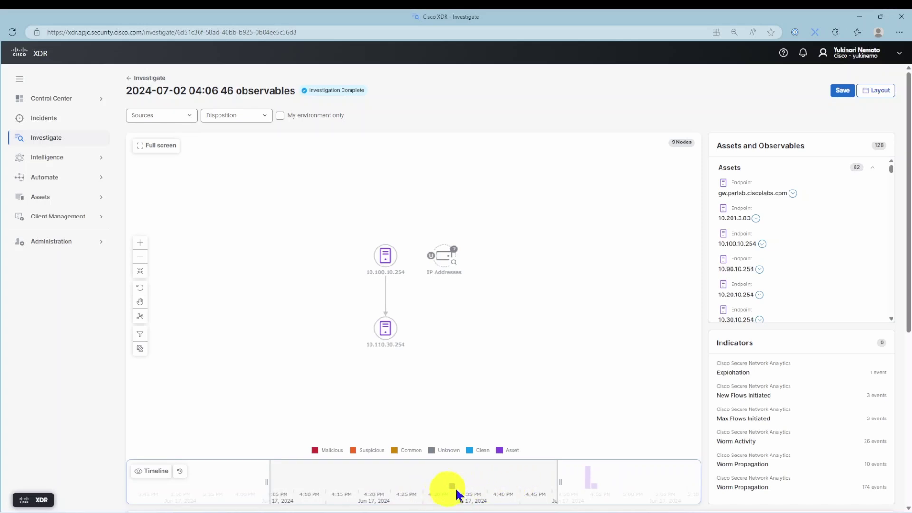
left_click_drag(534, 484, 478, 482)
scroll(478, 480, "down", 5)
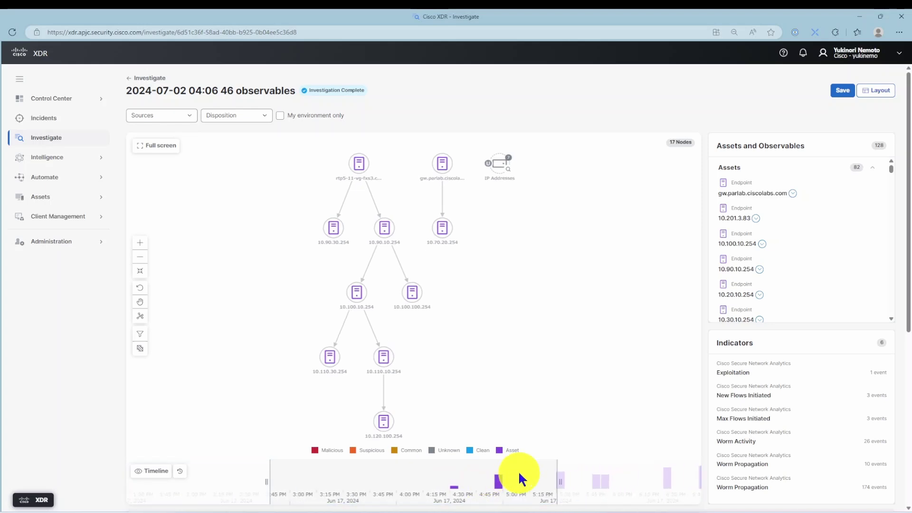
left_click_drag(517, 477, 397, 476)
left_click_drag(464, 480, 380, 473)
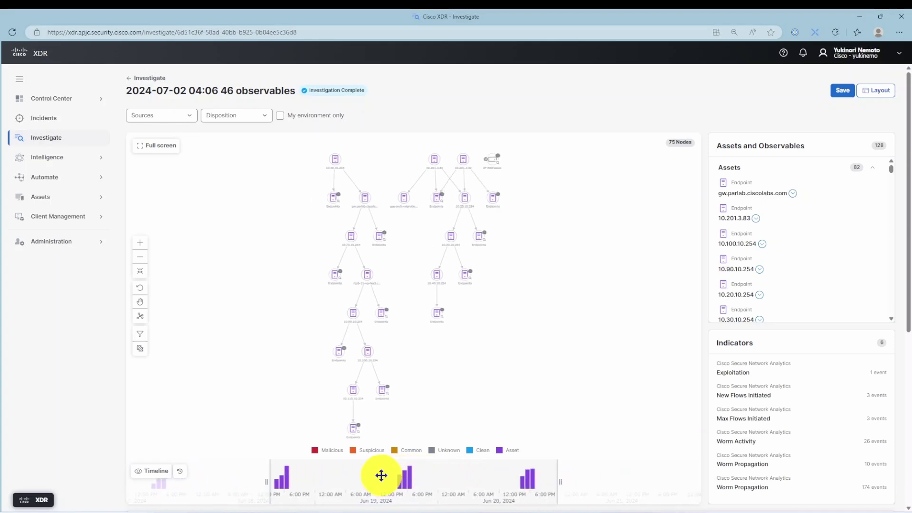
mouse_move(402, 482)
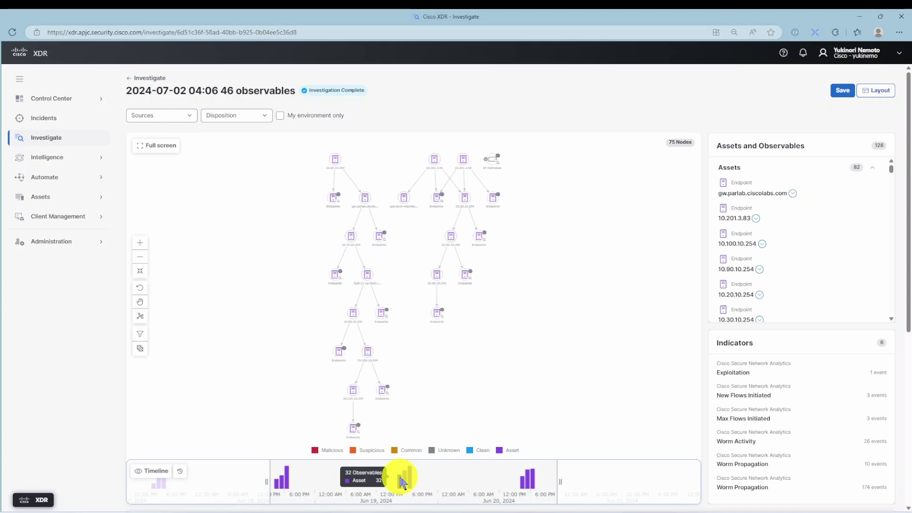